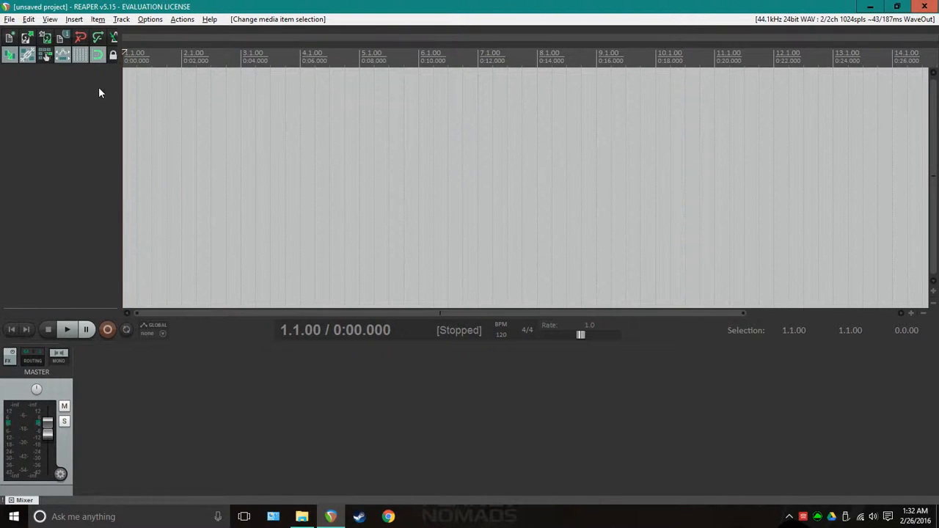
# Insert the tb_peach (Tweakbench) virtual instrument on a new track and place its plugin window clear of the track controls
pyautogui.click(74, 19)
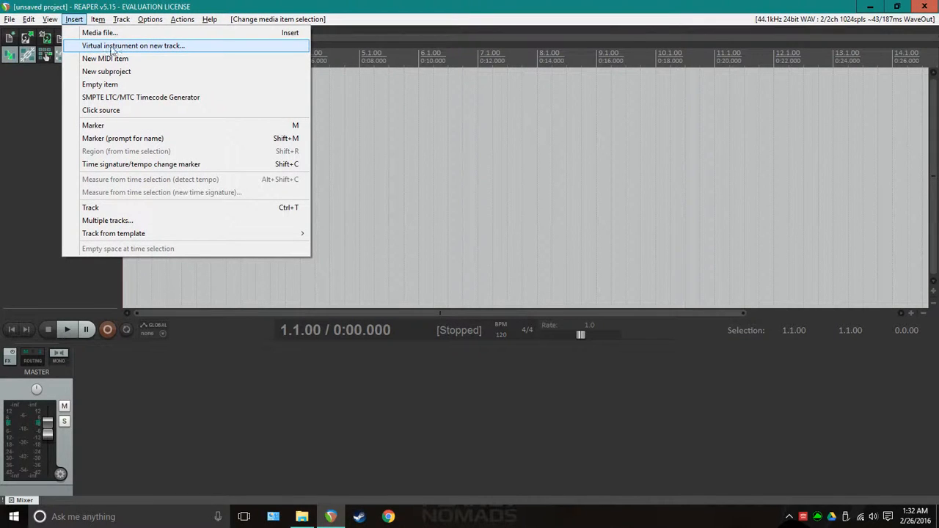
pyautogui.click(163, 47)
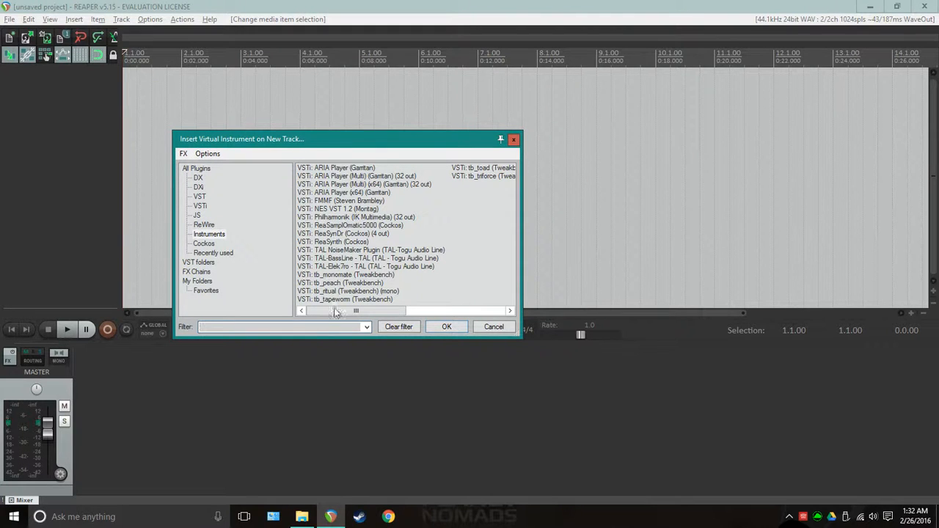
pyautogui.moveTo(337, 312)
pyautogui.mouseDown()
pyautogui.moveTo(426, 319)
pyautogui.moveTo(334, 314)
pyautogui.mouseUp()
pyautogui.click(338, 283)
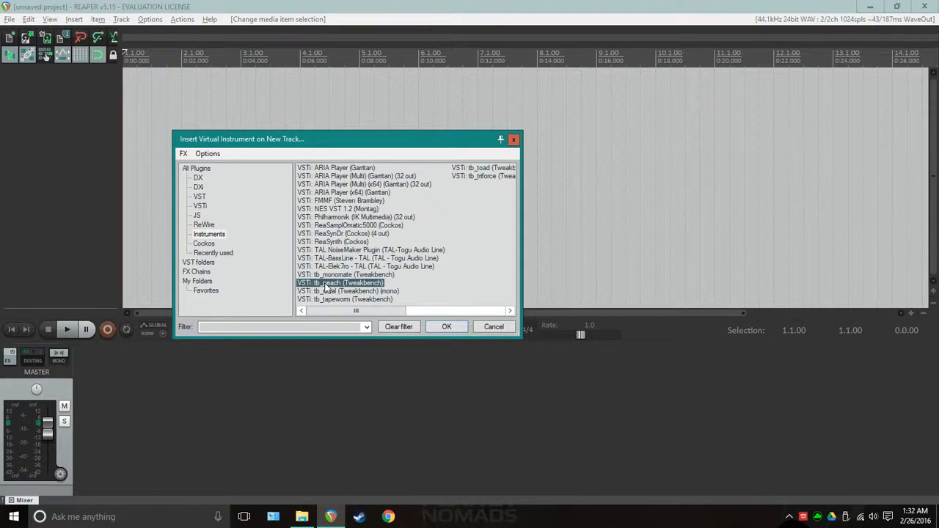
pyautogui.click(449, 330)
pyautogui.moveTo(99, 44); pyautogui.dragTo(479, 124)
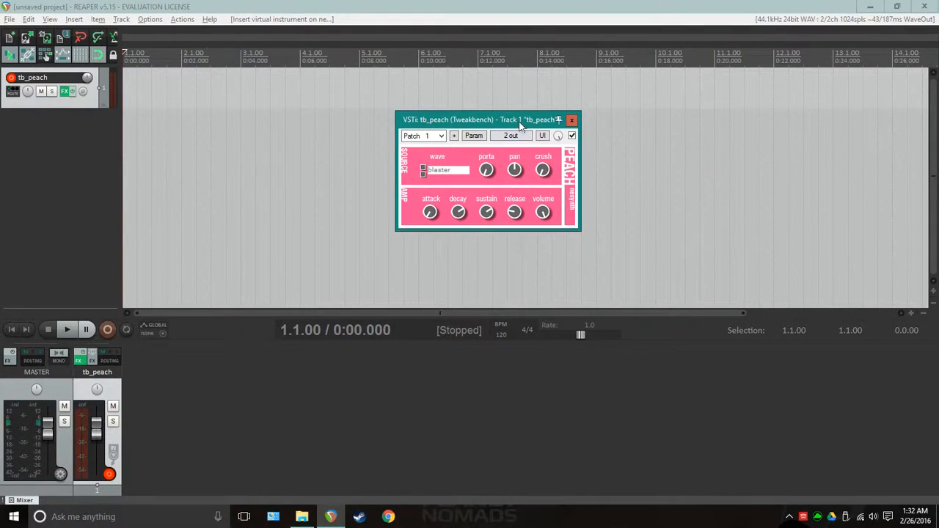
pyautogui.moveTo(520, 124); pyautogui.dragTo(565, 104)
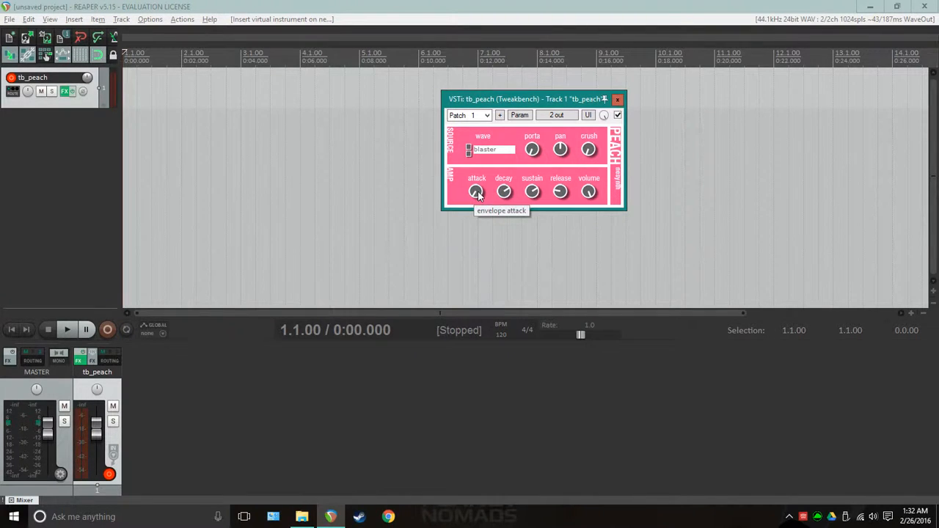
# Raise the synth's attack and release slightly, and disarm the tb_peach track for recording
pyautogui.moveTo(475, 196); pyautogui.dragTo(496, 182)
pyautogui.moveTo(561, 193); pyautogui.dragTo(586, 178)
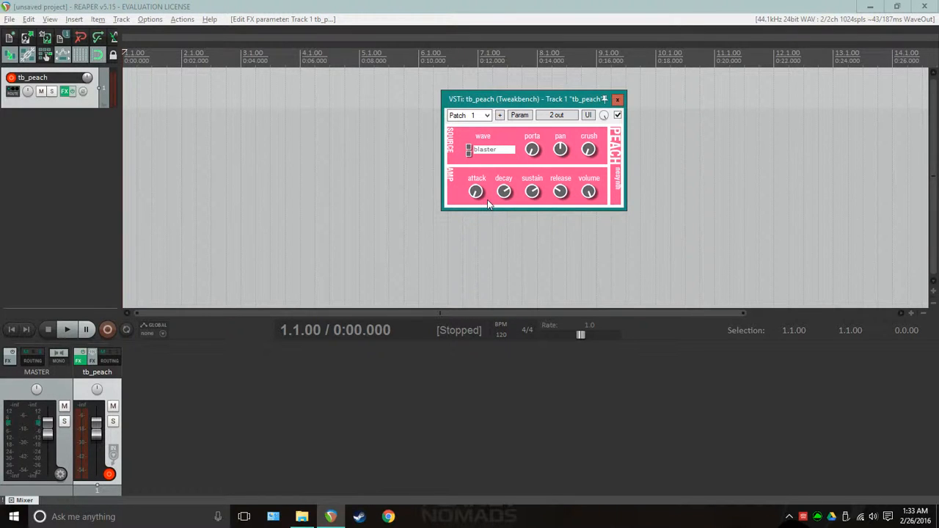
pyautogui.click(11, 77)
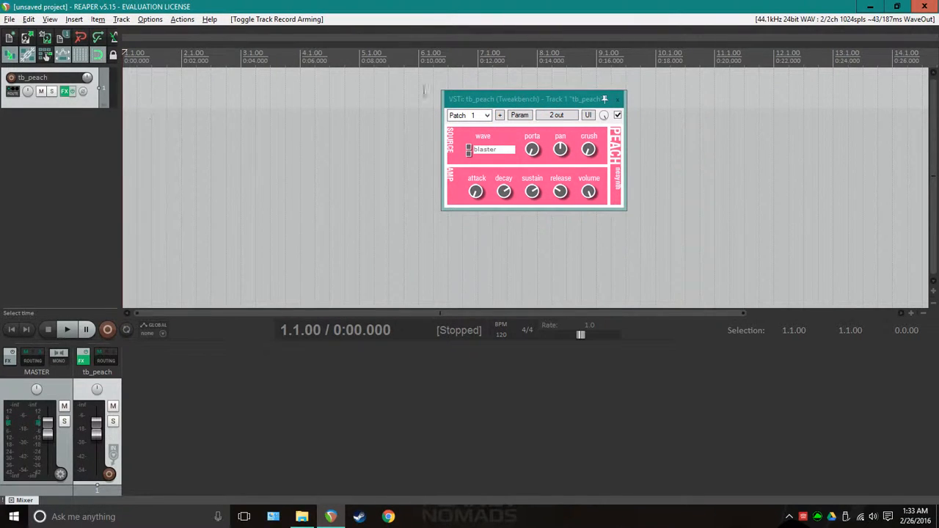
pyautogui.moveTo(490, 106); pyautogui.dragTo(464, 127)
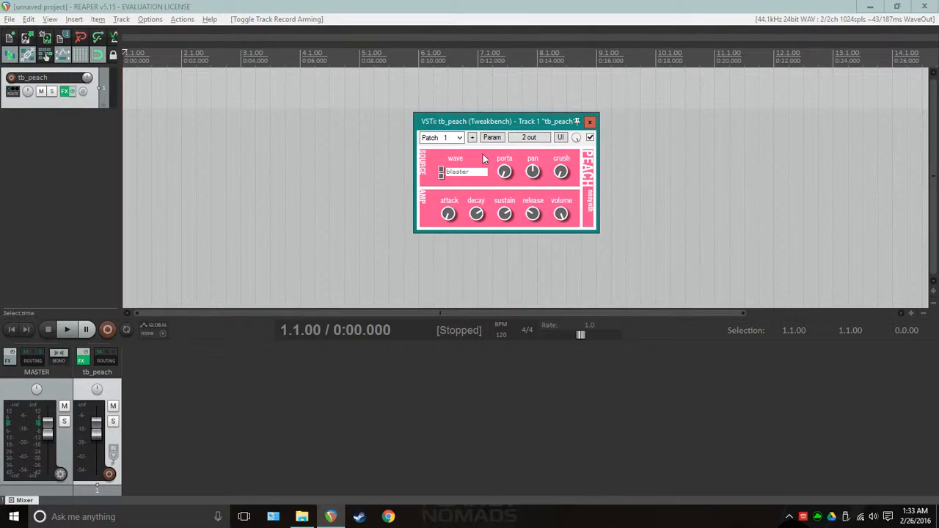
# Insert a new MIDI item at the start of the tb_peach track and move the synth window out of the way
pyautogui.click(91, 103)
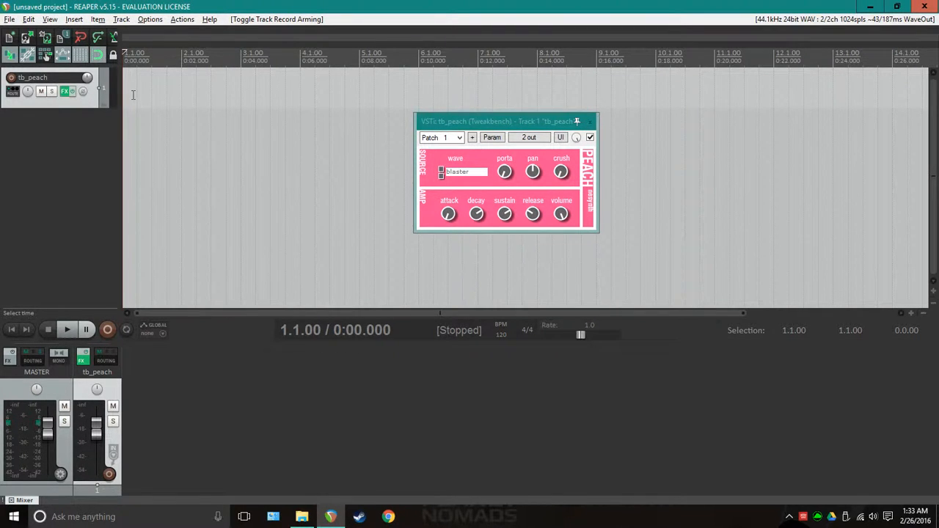
pyautogui.click(73, 19)
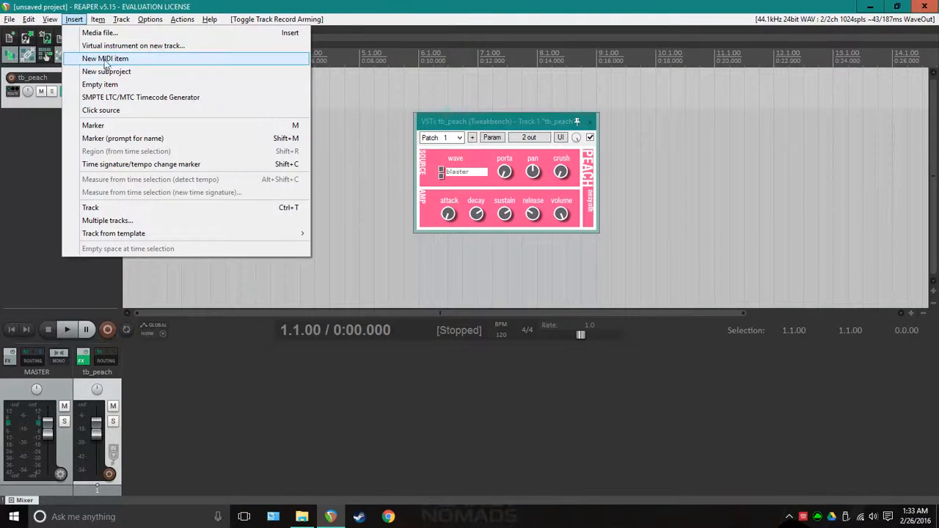
pyautogui.click(168, 61)
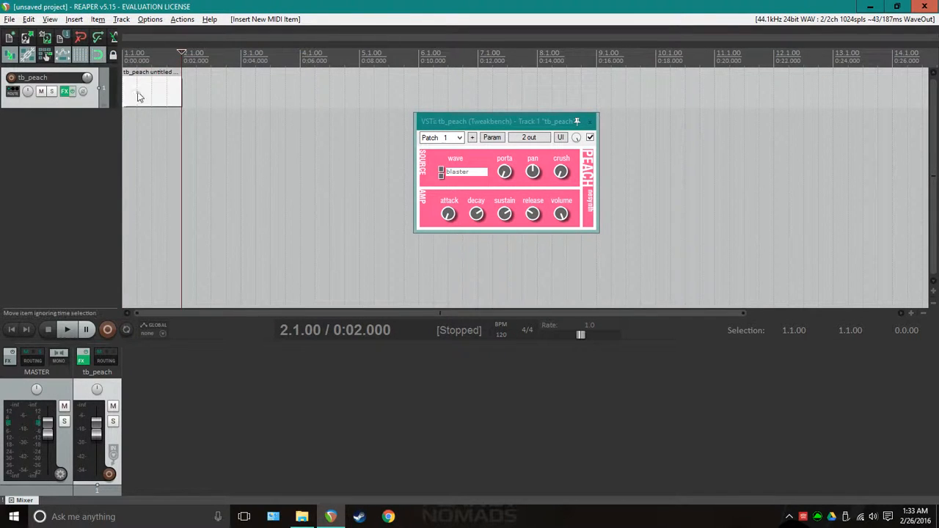
pyautogui.scroll(3, 134, 94)
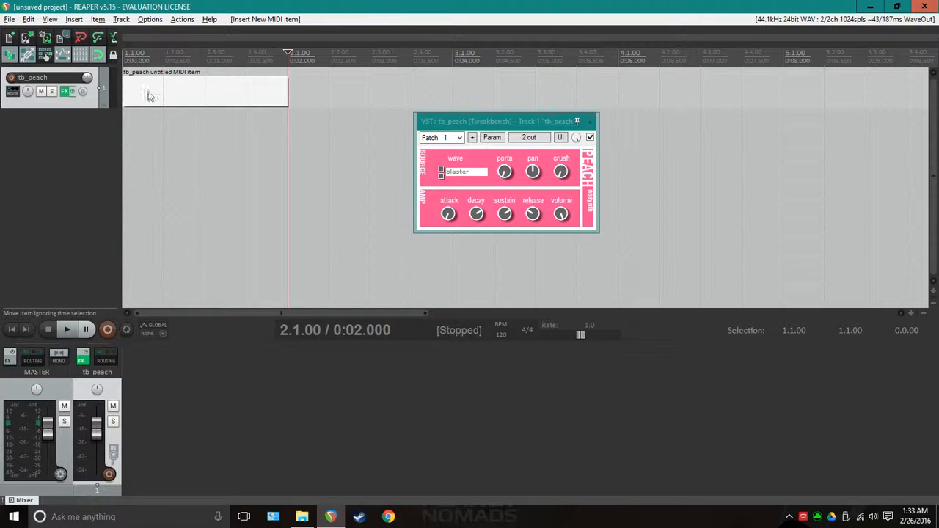
pyautogui.moveTo(453, 123); pyautogui.dragTo(706, 115)
# Open the new MIDI item in the MIDI editor and bring the octaves around C3 and C4 into view
pyautogui.click(177, 89)
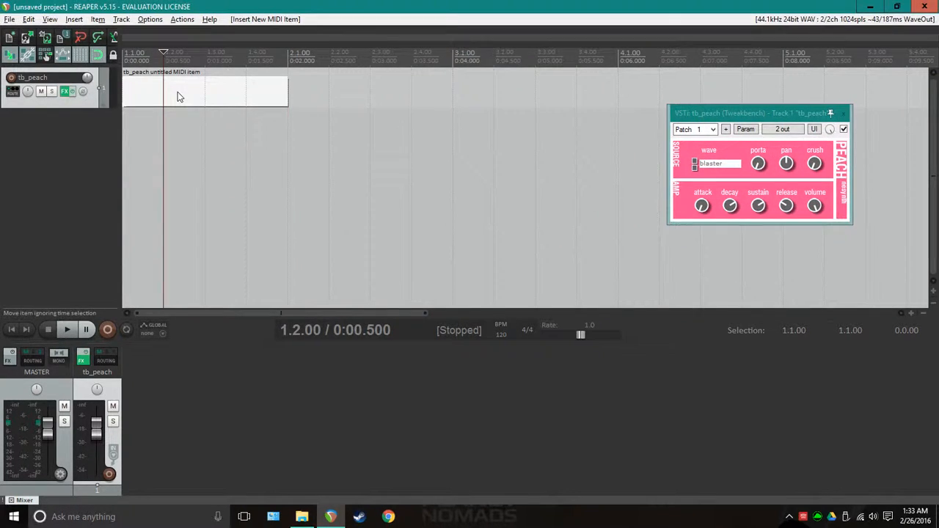
pyautogui.doubleClick(177, 92)
pyautogui.moveTo(291, 129); pyautogui.dragTo(199, 28)
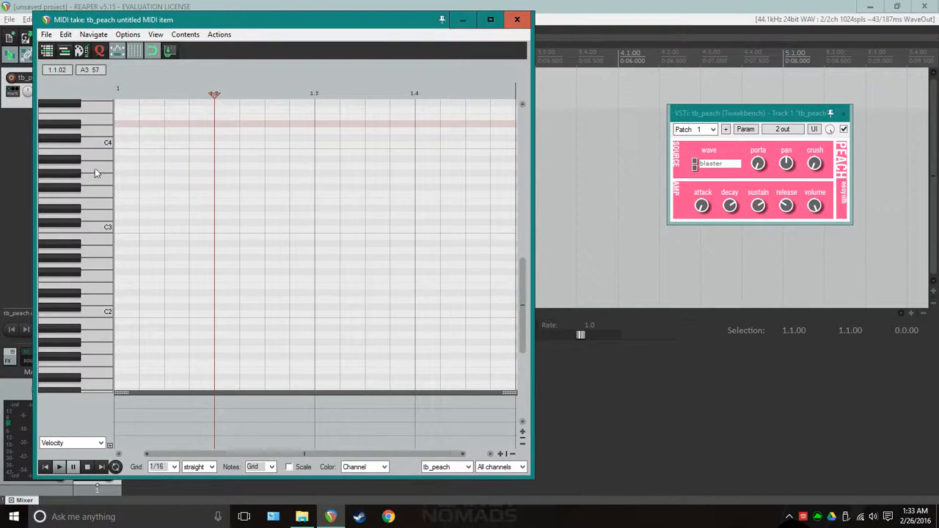
pyautogui.scroll(4, 93, 208)
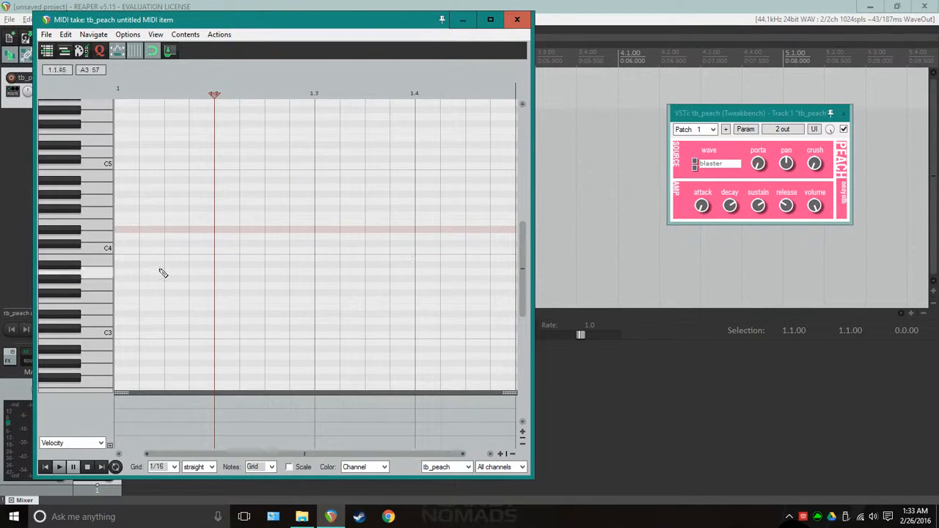
pyautogui.moveTo(524, 260)
pyautogui.mouseDown()
pyautogui.moveTo(522, 277)
pyautogui.moveTo(520, 253)
pyautogui.moveTo(524, 265)
pyautogui.mouseUp()
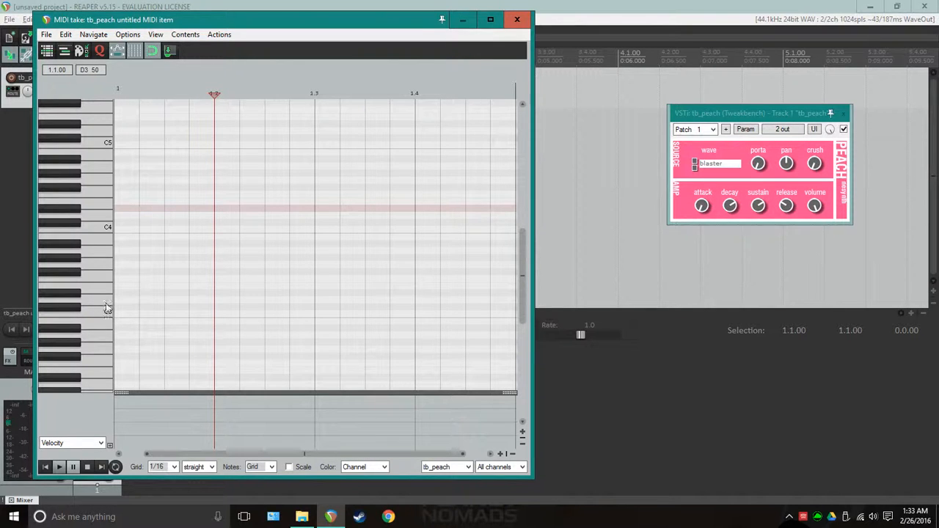
# Draw four consecutive quarter notes filling bar 1: C3, E3, F3 and E3
pyautogui.moveTo(118, 313); pyautogui.dragTo(182, 325)
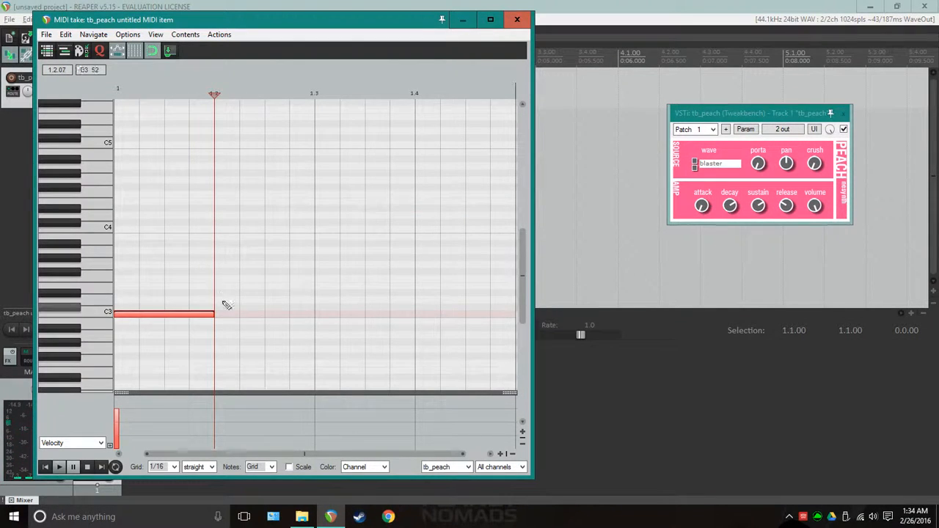
pyautogui.moveTo(218, 287)
pyautogui.mouseDown()
pyautogui.moveTo(312, 291)
pyautogui.moveTo(394, 279)
pyautogui.moveTo(514, 294)
pyautogui.mouseUp()
pyautogui.scroll(-4, 473, 305)
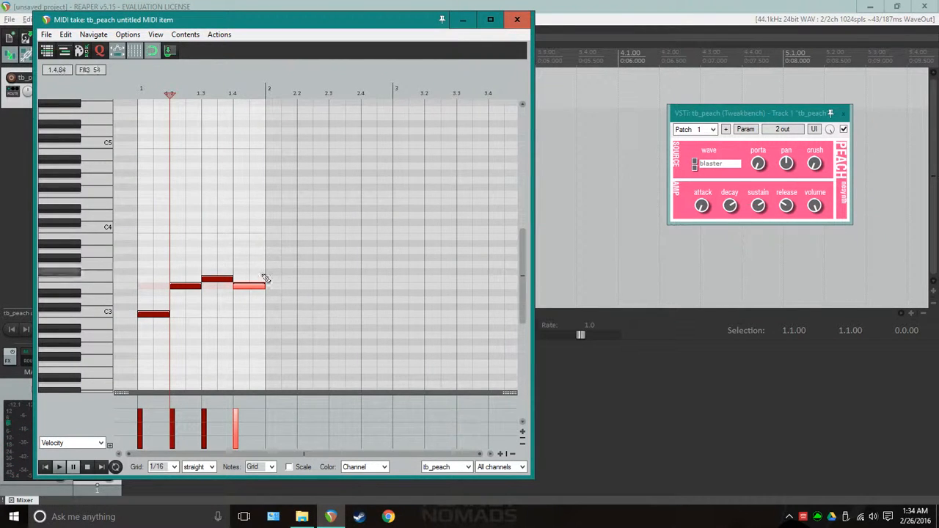
# Play the four-note pattern from the start of the project, then stop playback
pyautogui.press('Home')
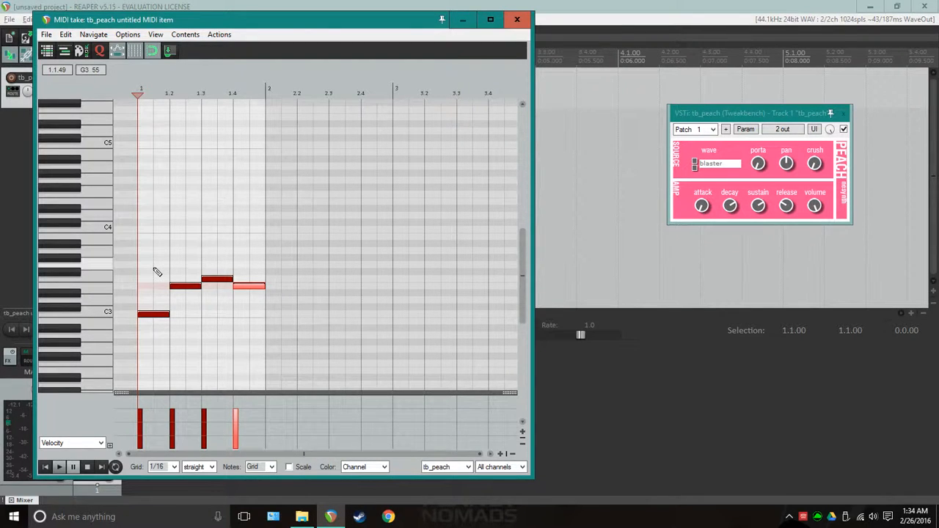
pyautogui.press('space')
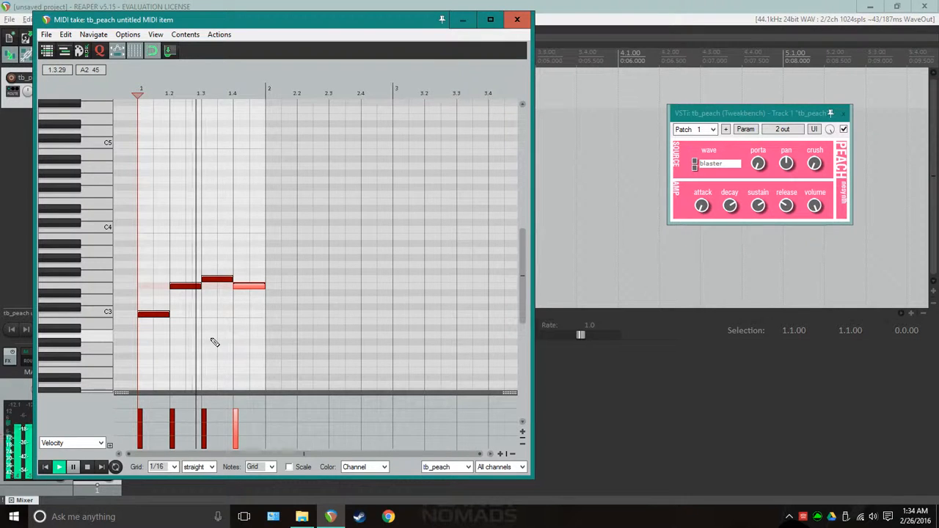
pyautogui.press('space')
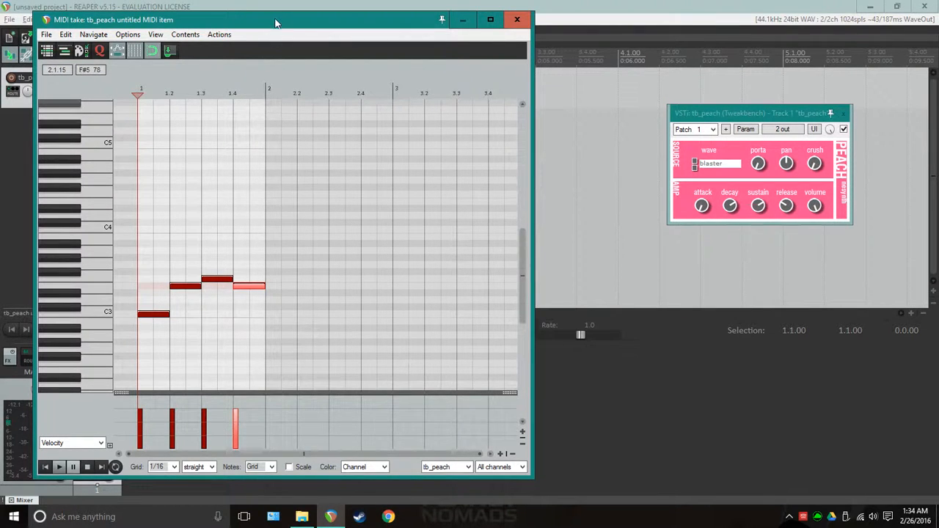
# Extend the end of the MIDI item from bar 2 to bar 6 so the one-bar pattern repeats
pyautogui.moveTo(275, 23); pyautogui.dragTo(374, 178)
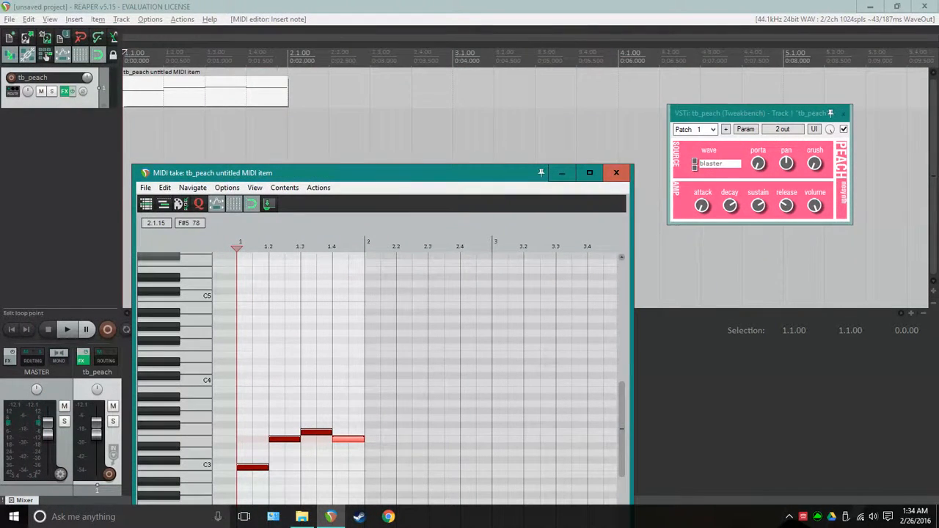
pyautogui.click(288, 59)
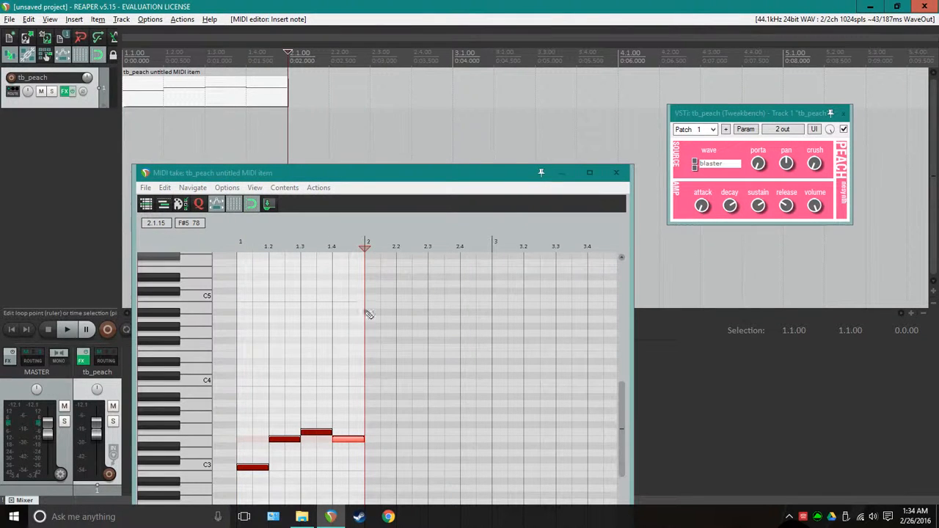
pyautogui.moveTo(400, 181); pyautogui.dragTo(409, 87)
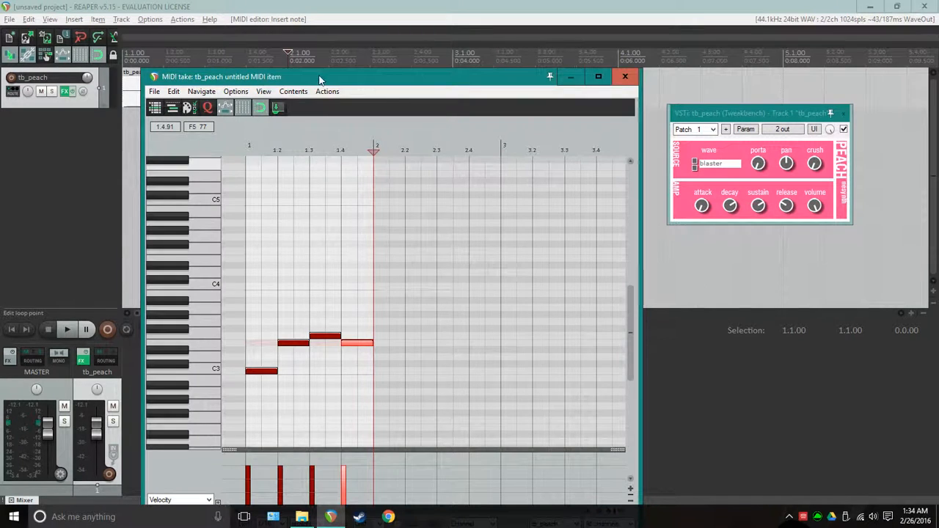
pyautogui.moveTo(319, 77); pyautogui.dragTo(294, 182)
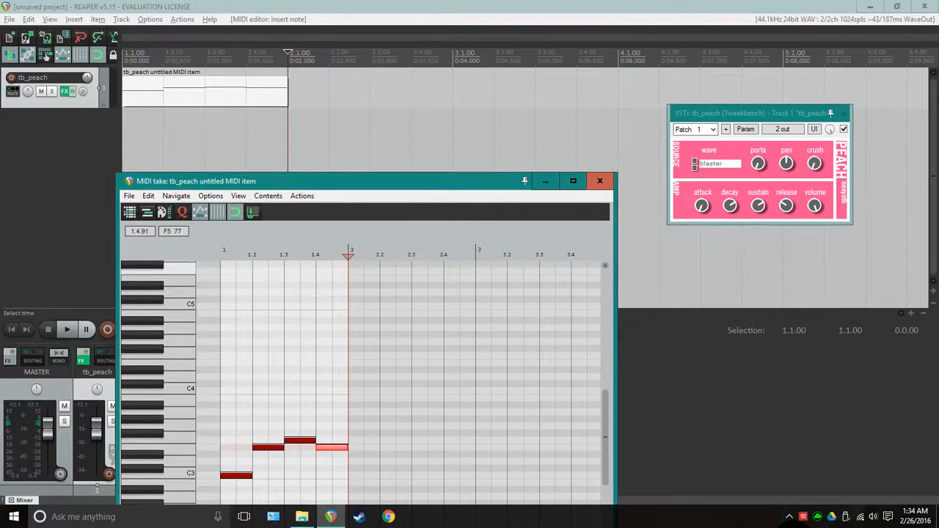
pyautogui.moveTo(379, 189); pyautogui.dragTo(384, 34)
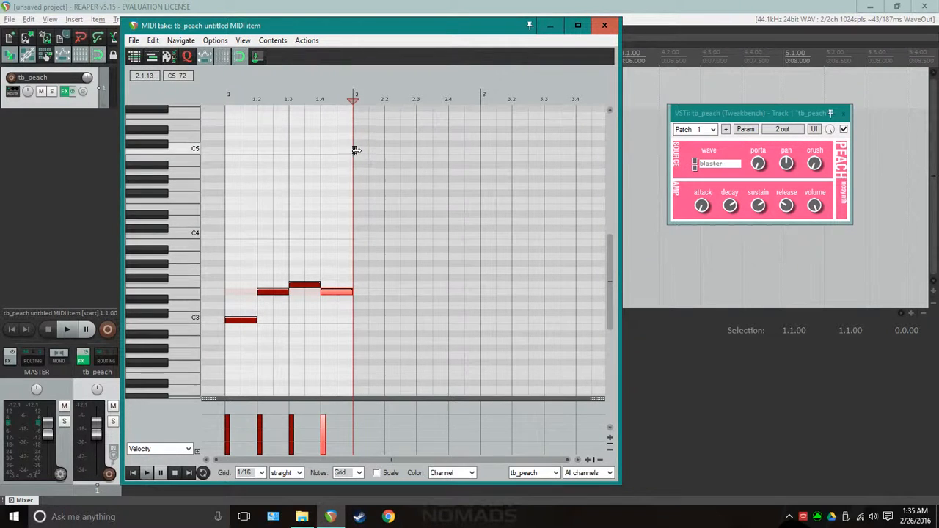
pyautogui.moveTo(354, 142); pyautogui.dragTo(513, 161)
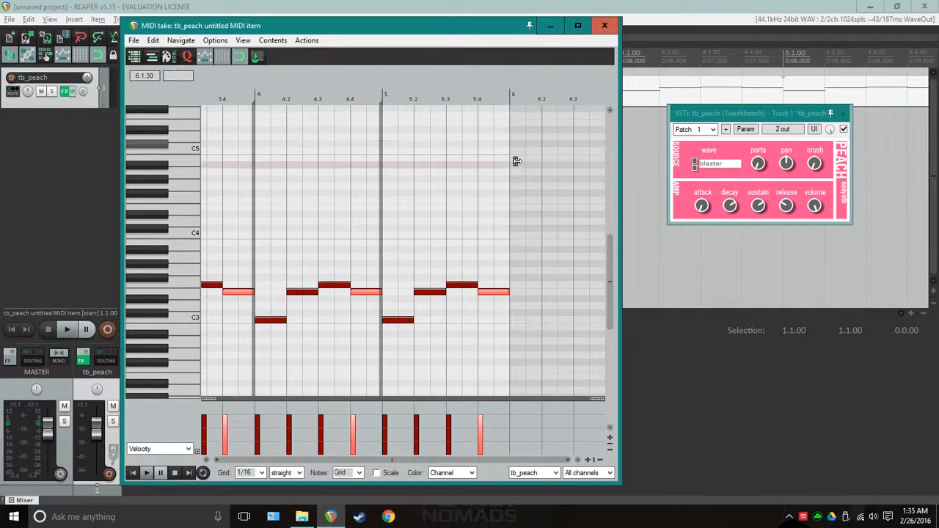
pyautogui.scroll(-5, 373, 227)
pyautogui.scroll(3, 382, 224)
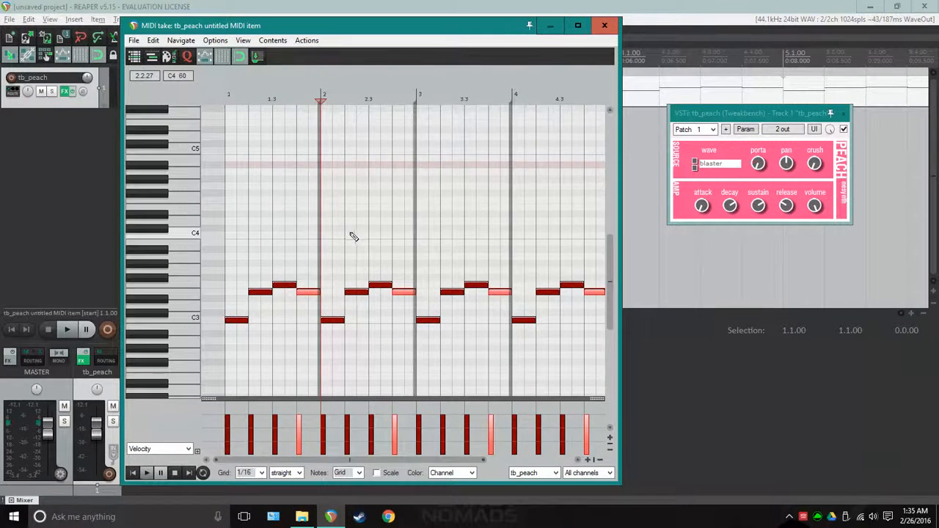
pyautogui.scroll(-1, 356, 242)
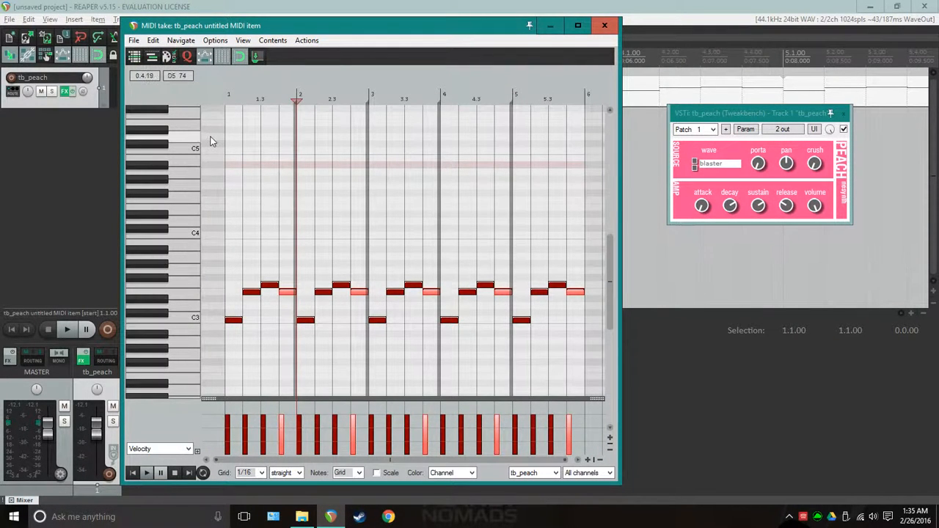
# Play back the repeated pattern from the beginning and stop
pyautogui.press('Home')
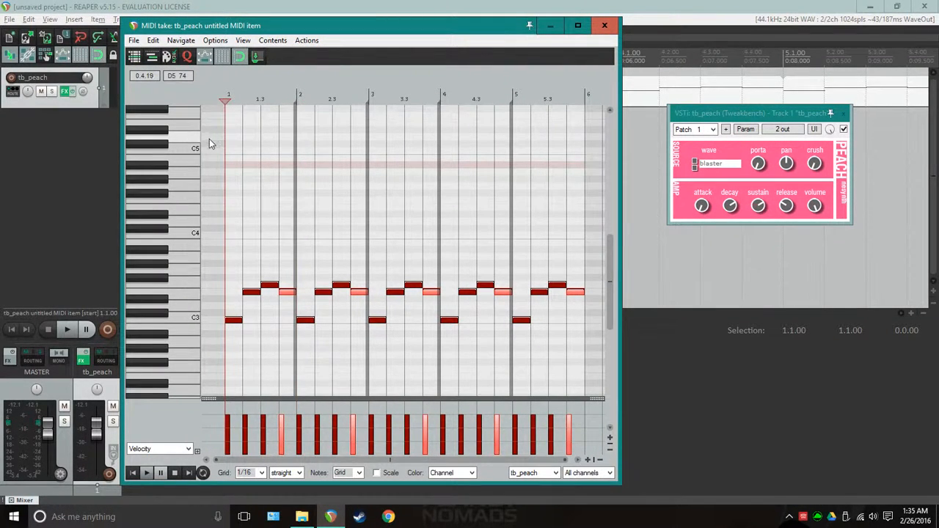
pyautogui.press('space')
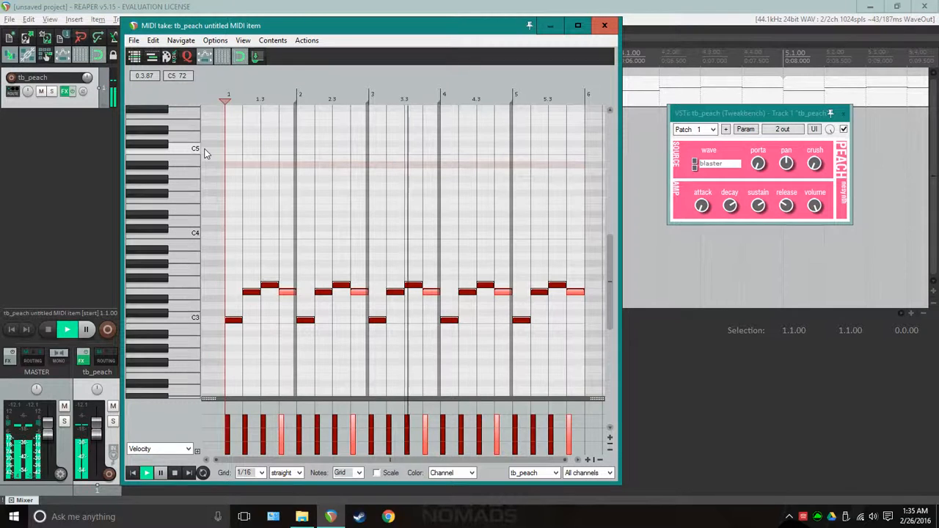
pyautogui.press('space')
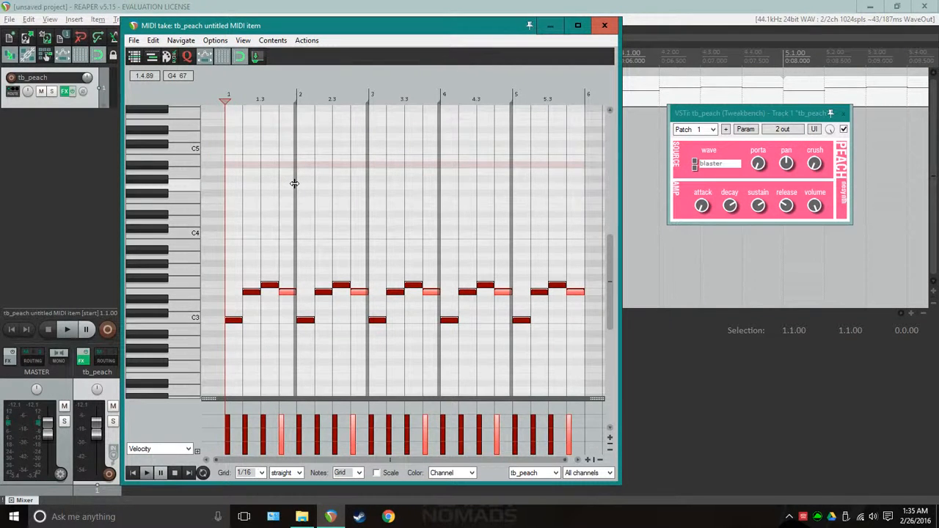
# Move the pattern's loop point from bar 2 to bar 5 and add quarter notes B2, D3, G3 and F3 in bar 2
pyautogui.moveTo(294, 183); pyautogui.dragTo(512, 157)
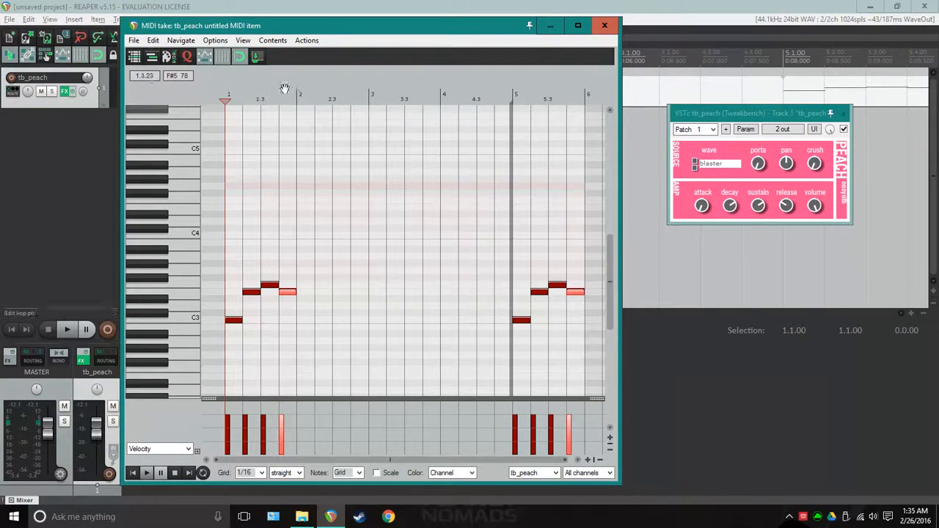
pyautogui.click(303, 328)
pyautogui.click(323, 305)
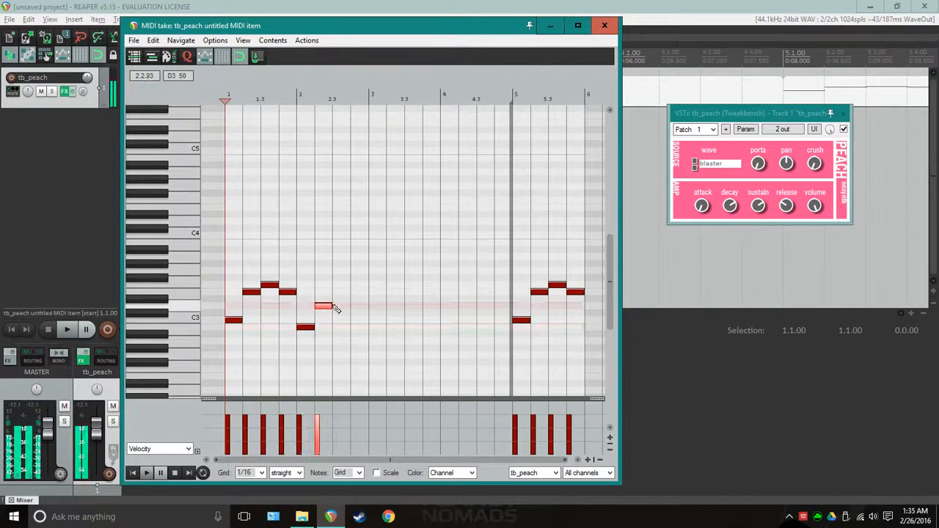
pyautogui.click(337, 271)
pyautogui.click(357, 285)
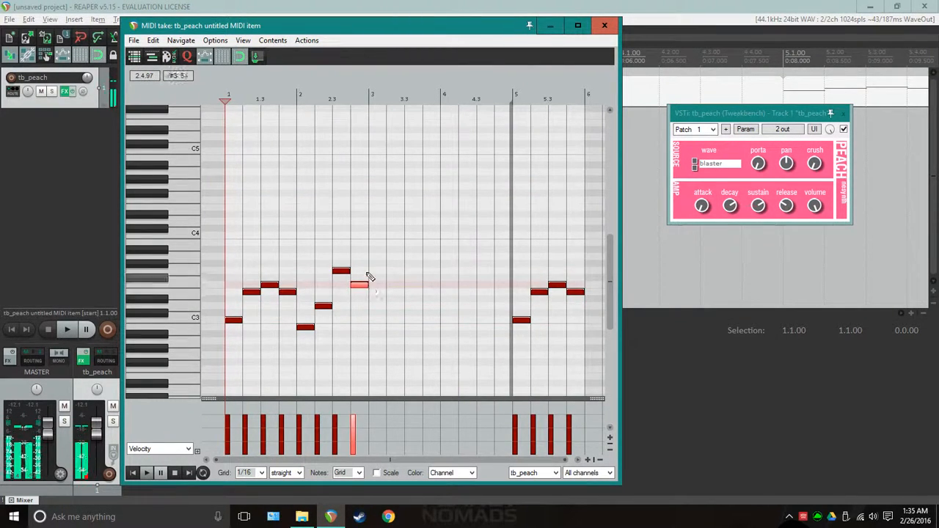
# Add quarter notes A3, G3, F3 and B2 in bar 3 of the tb_peach pattern
pyautogui.click(374, 257)
pyautogui.click(391, 271)
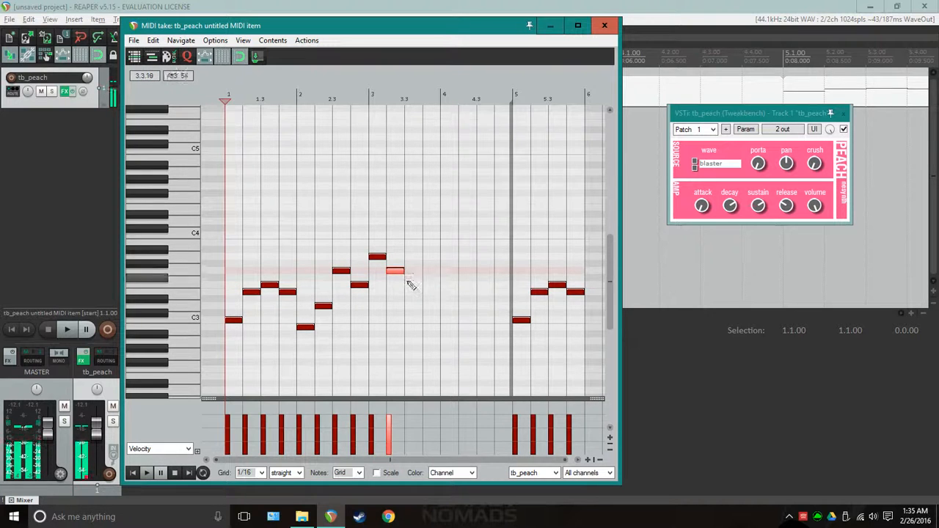
pyautogui.click(411, 285)
pyautogui.click(428, 327)
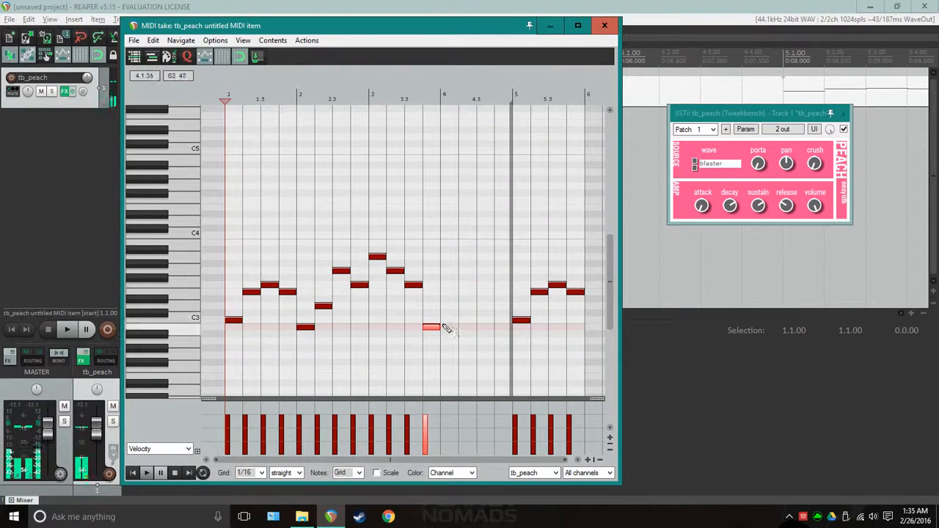
# Fill bar 4 with quarter notes C3, A2, B2 and D3
pyautogui.click(448, 321)
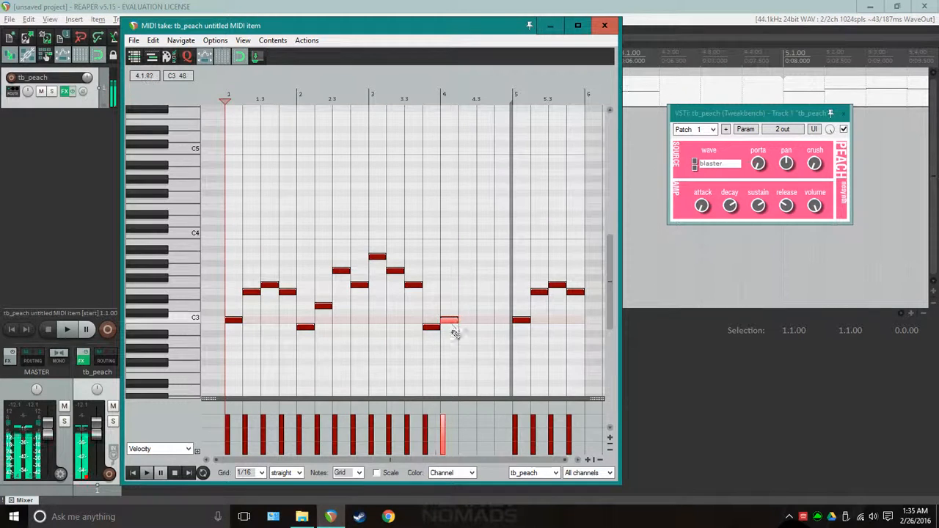
pyautogui.click(466, 343)
pyautogui.moveTo(474, 343); pyautogui.dragTo(470, 344)
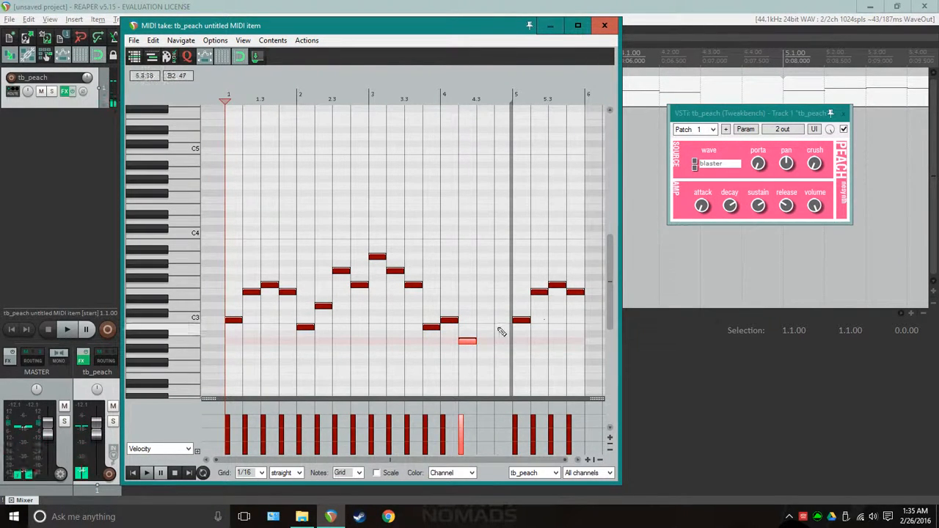
pyautogui.click(484, 327)
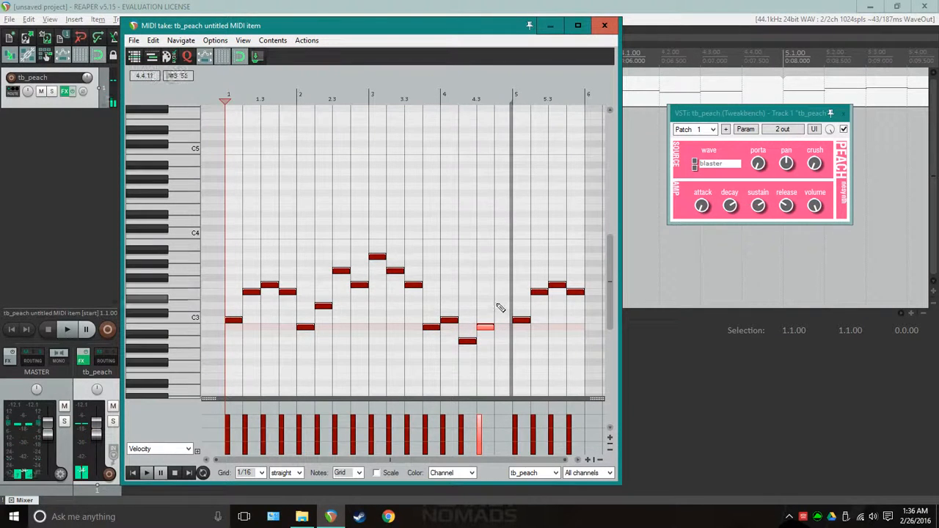
pyautogui.click(499, 307)
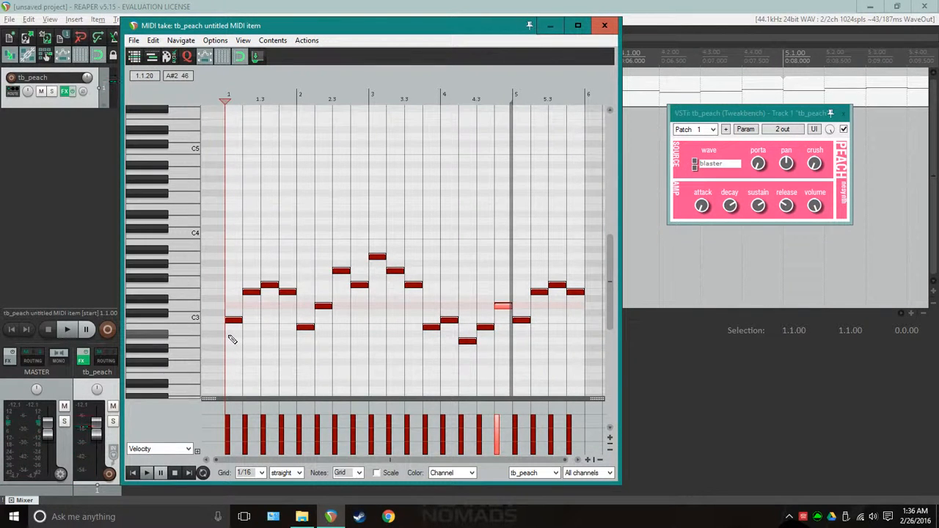
# Play the four-bar melody from the start of the project, and stop playback
pyautogui.press('space')
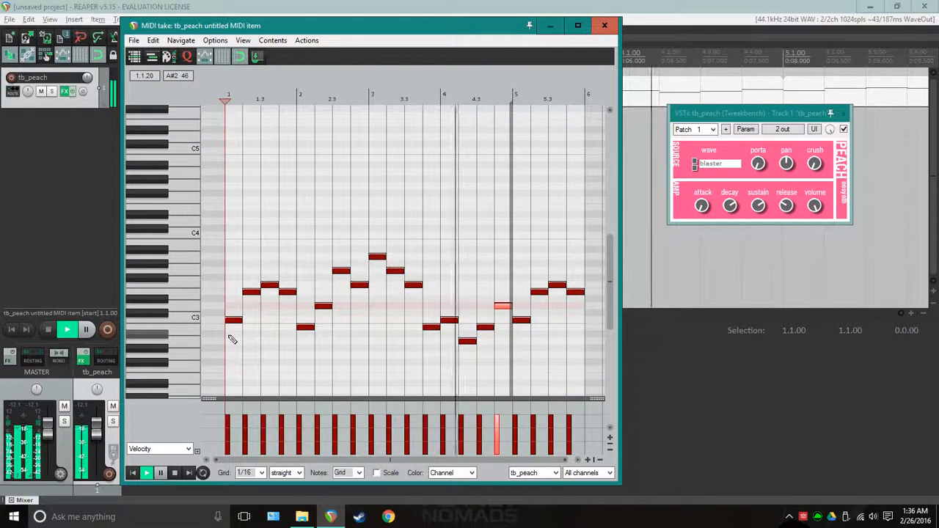
pyautogui.press('space')
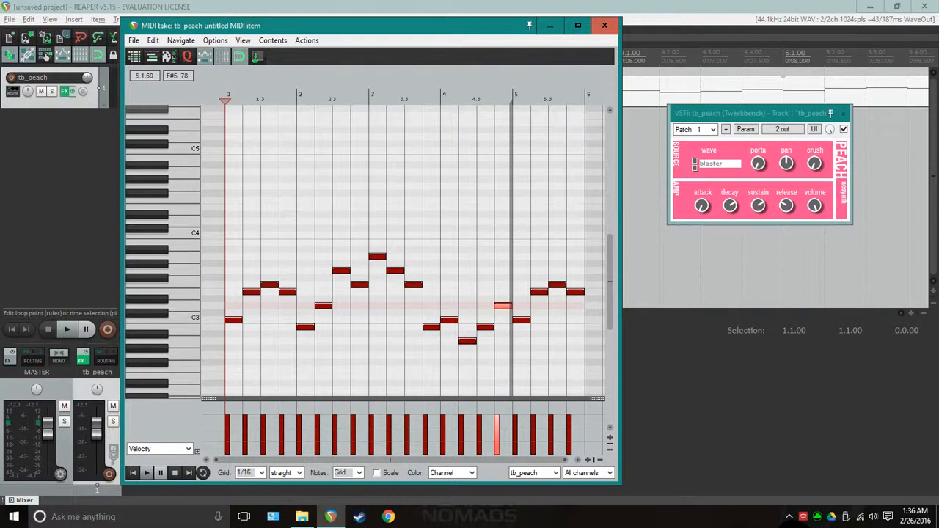
# Move the MIDI editor window clear of the track's item and shift the pattern's loop point from bar 5 to about bar 70
pyautogui.moveTo(473, 28); pyautogui.dragTo(378, 136)
pyautogui.scroll(-3, 253, 330)
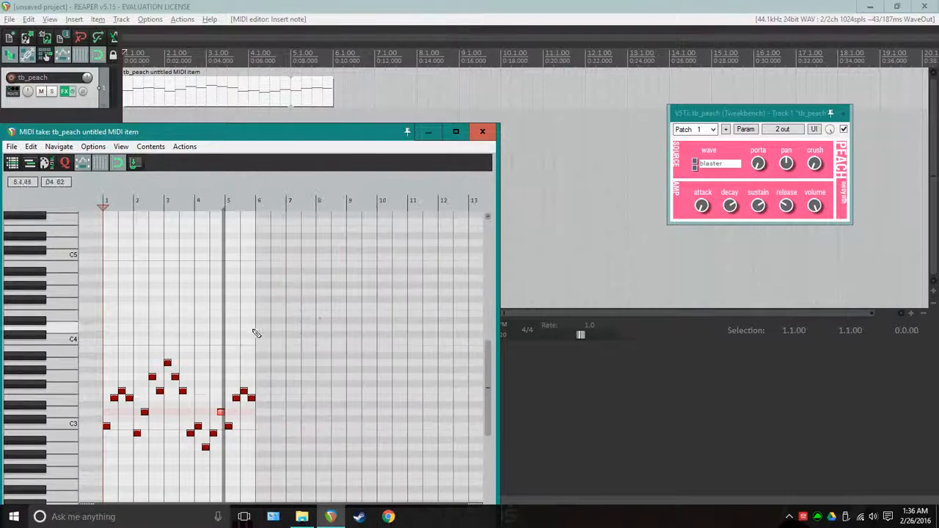
pyautogui.scroll(3, 189, 289)
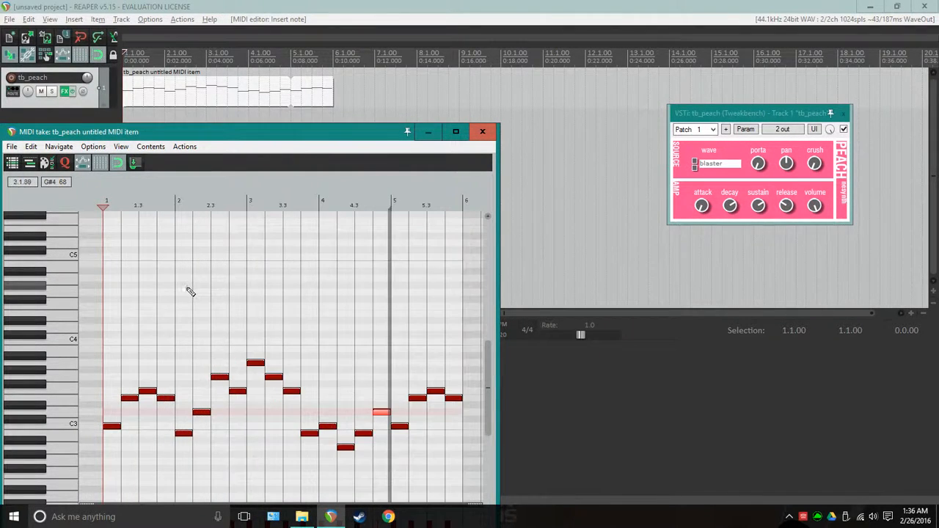
pyautogui.scroll(-5, 188, 290)
pyautogui.scroll(5, 188, 293)
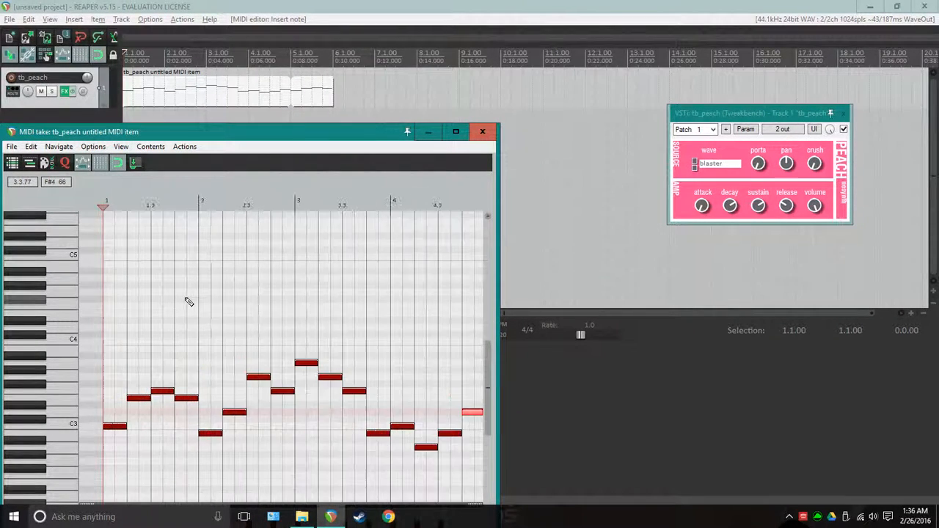
pyautogui.scroll(-2, 188, 302)
pyautogui.scroll(-3, 188, 302)
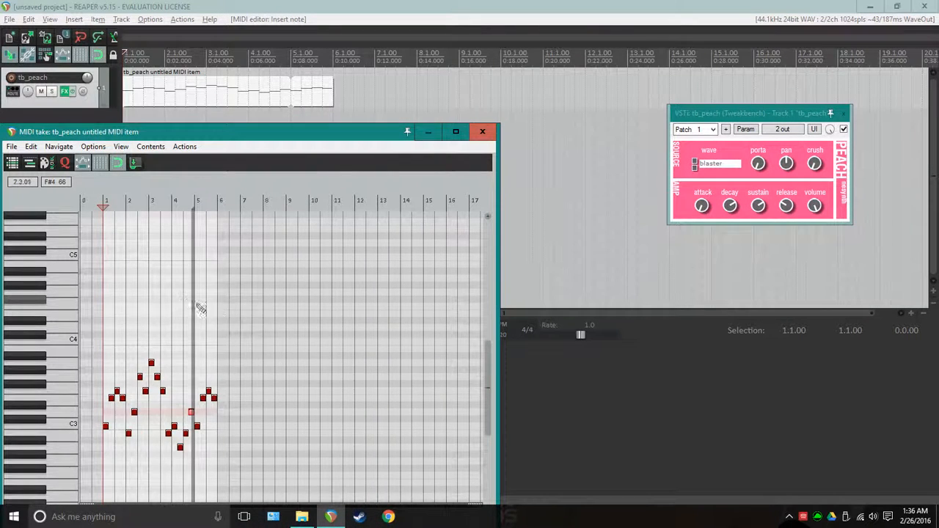
pyautogui.scroll(4, 201, 317)
pyautogui.scroll(-6, 201, 317)
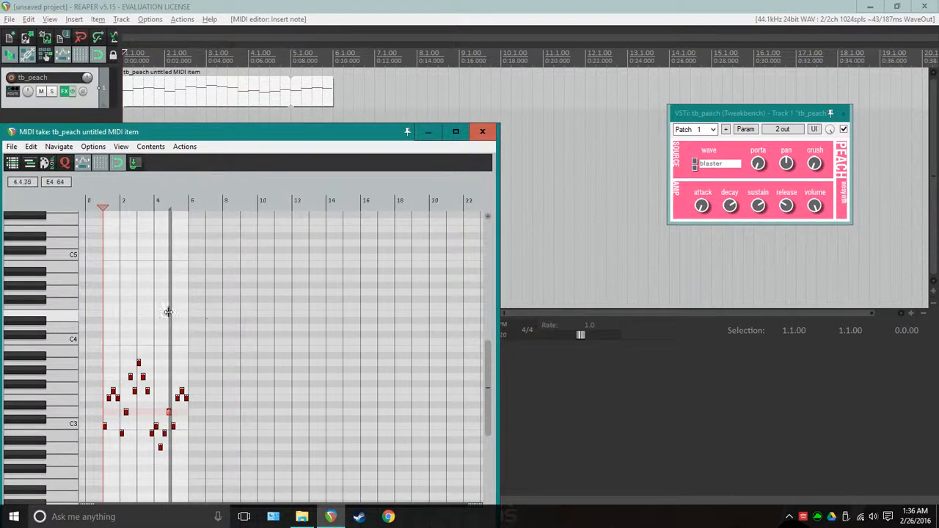
pyautogui.moveTo(168, 312); pyautogui.dragTo(910, 313)
# Extend the MIDI item's loop point and end thousands of bars past the melody so it does not repeat, and close the MIDI editor
pyautogui.scroll(-6, 261, 323)
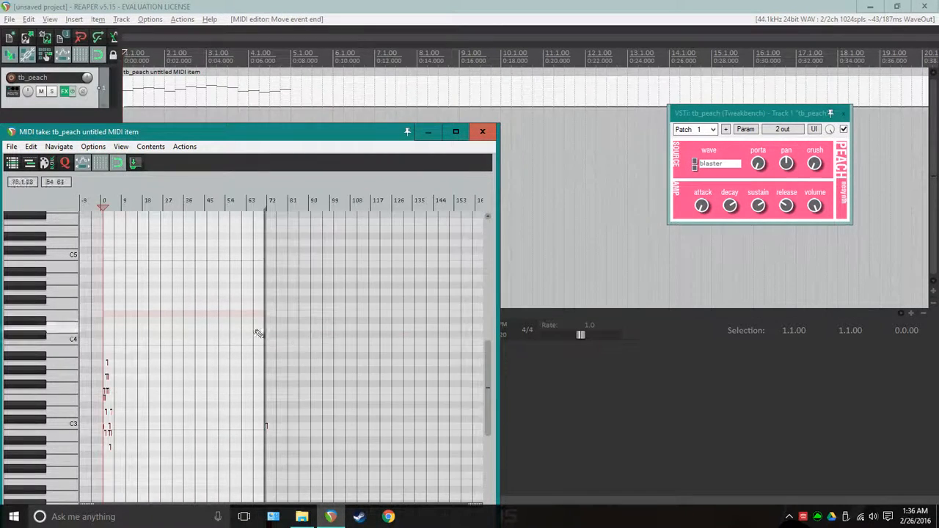
pyautogui.moveTo(264, 298); pyautogui.dragTo(672, 278)
pyautogui.scroll(-6, 403, 289)
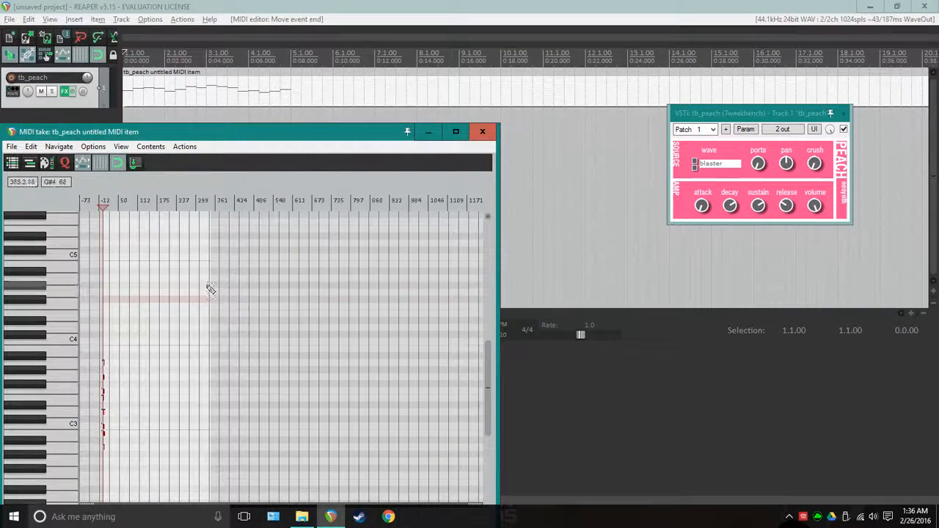
pyautogui.moveTo(212, 286); pyautogui.dragTo(633, 273)
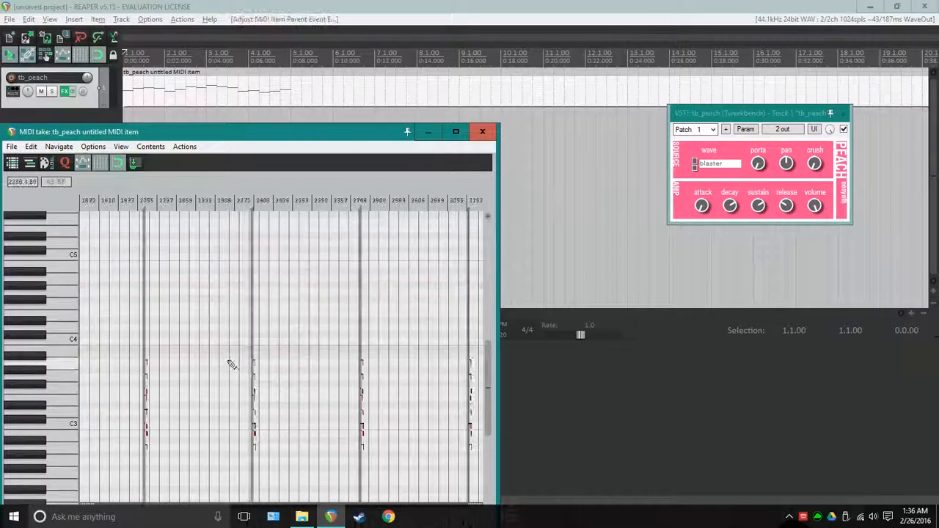
pyautogui.scroll(-6, 220, 359)
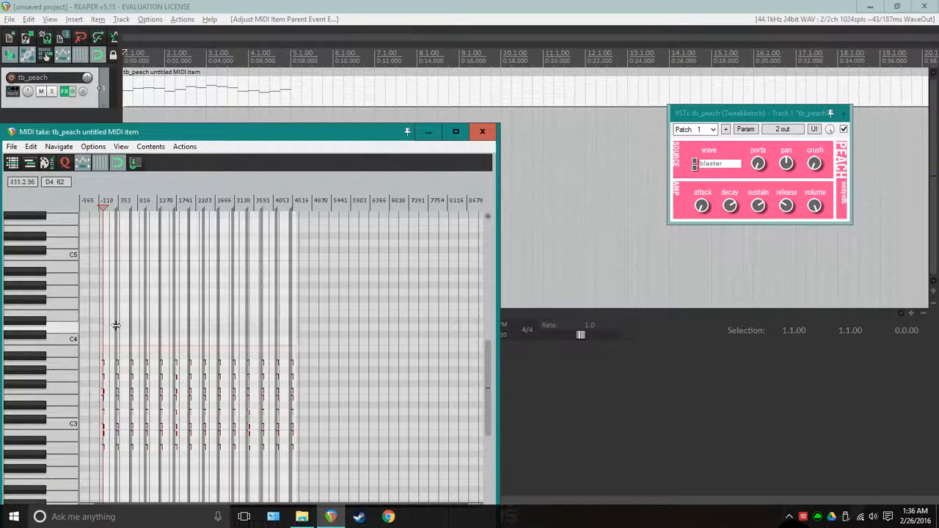
pyautogui.moveTo(115, 326); pyautogui.dragTo(703, 342)
pyautogui.moveTo(378, 134); pyautogui.dragTo(459, 113)
pyautogui.click(563, 111)
# Shift the tb_peach plugin window aside and place the edit cursor at the start of bar 5 in the arrangement
pyautogui.scroll(-8, 308, 126)
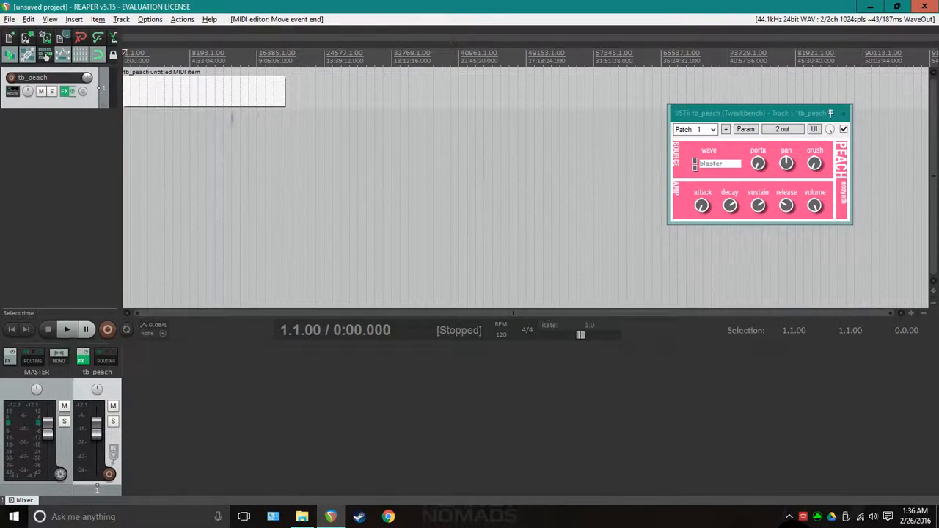
pyautogui.scroll(10, 176, 150)
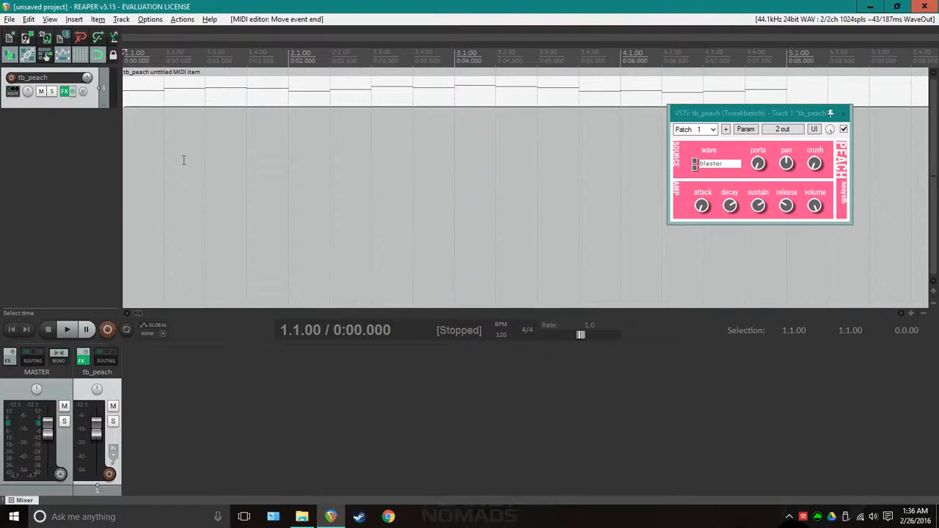
pyautogui.scroll(-3, 184, 159)
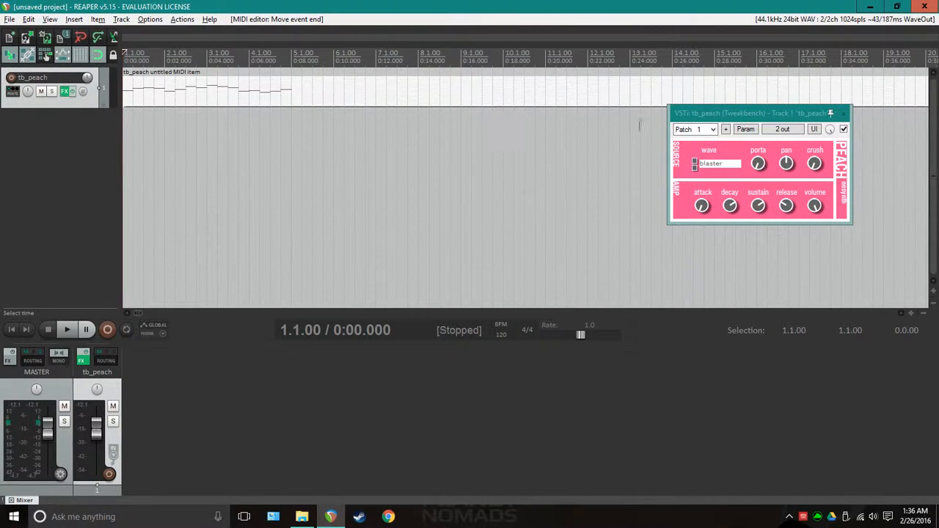
pyautogui.moveTo(733, 116); pyautogui.dragTo(669, 113)
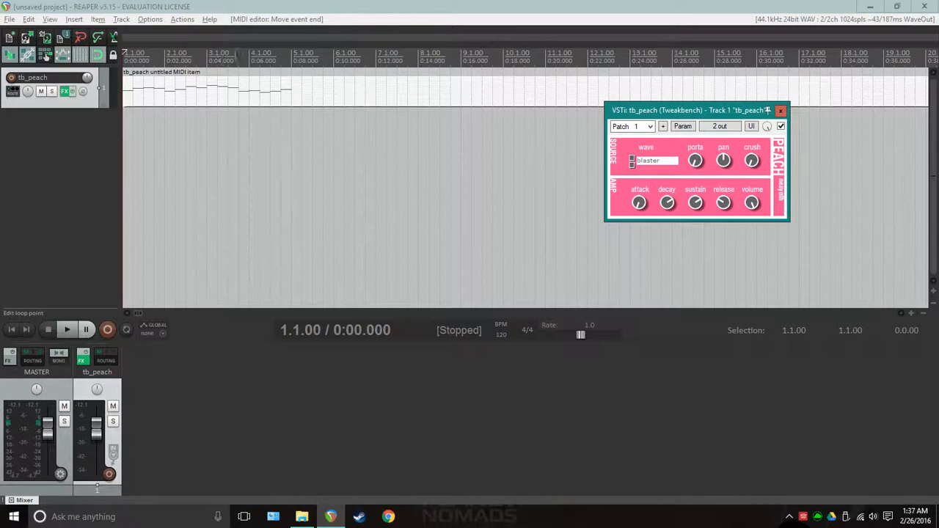
pyautogui.click(292, 56)
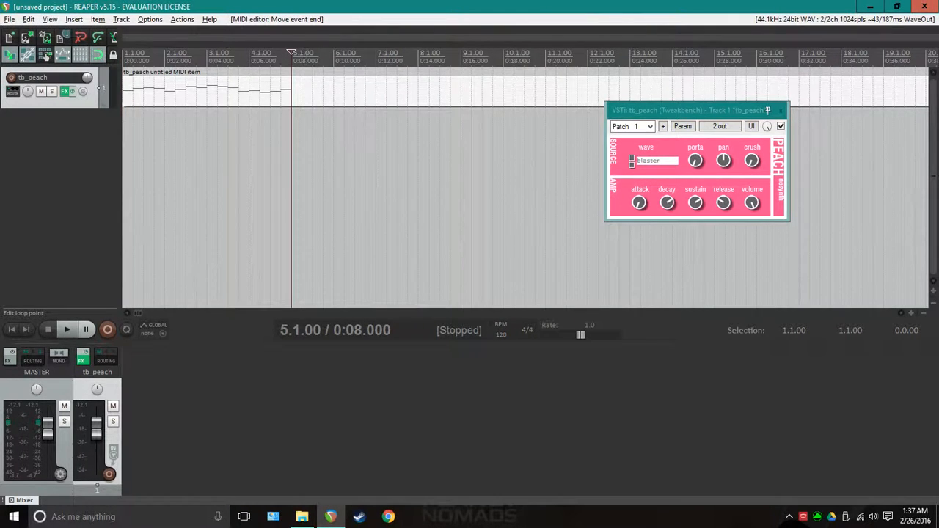